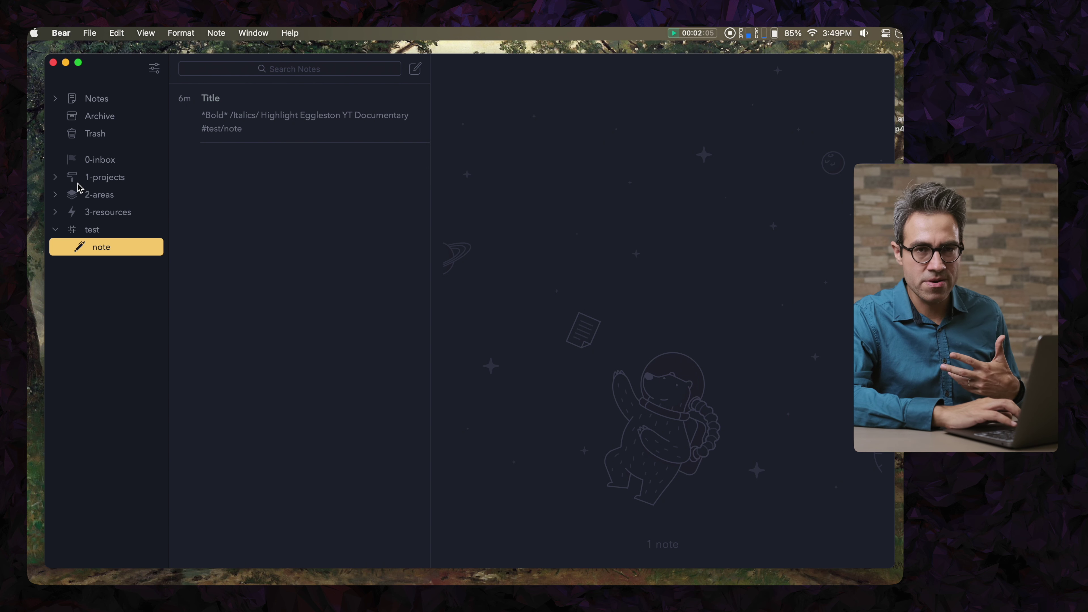
Expand the 2-areas and 3-resources tags to show their nested tags.
left_click(54, 179)
left_click(54, 180)
left_click(57, 195)
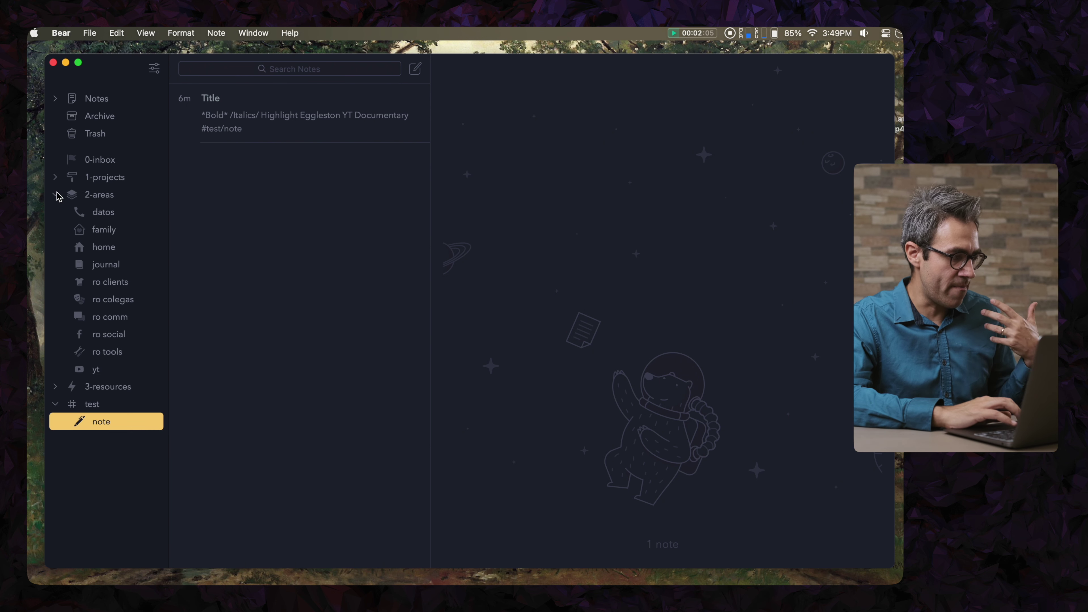
left_click(55, 388)
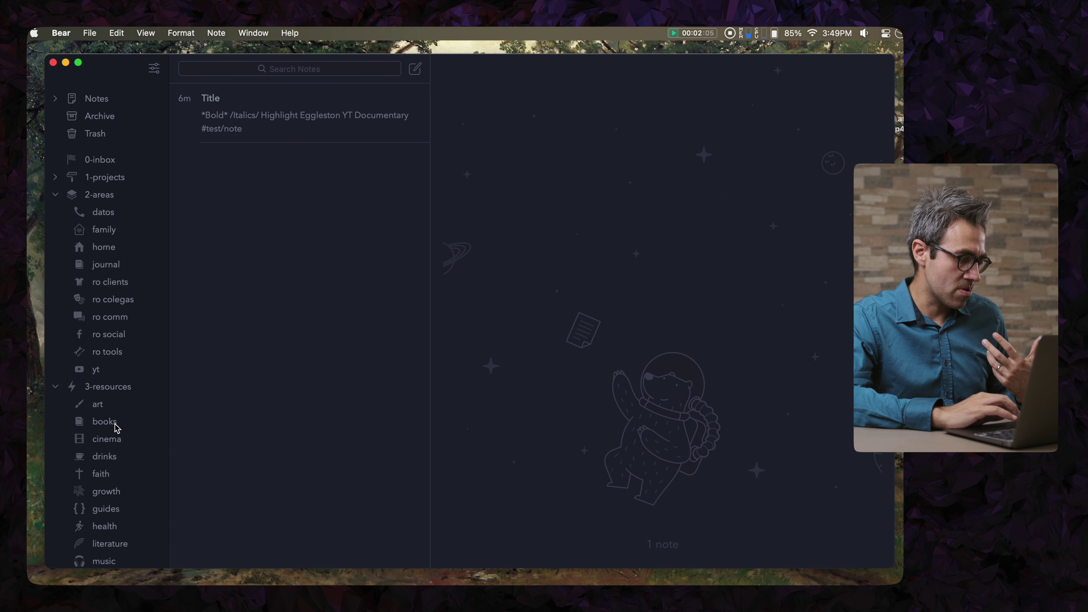
Open the Storyworthy note under the books tag of 3-resources and show only the note editor.
scroll(116, 426, "down", 3)
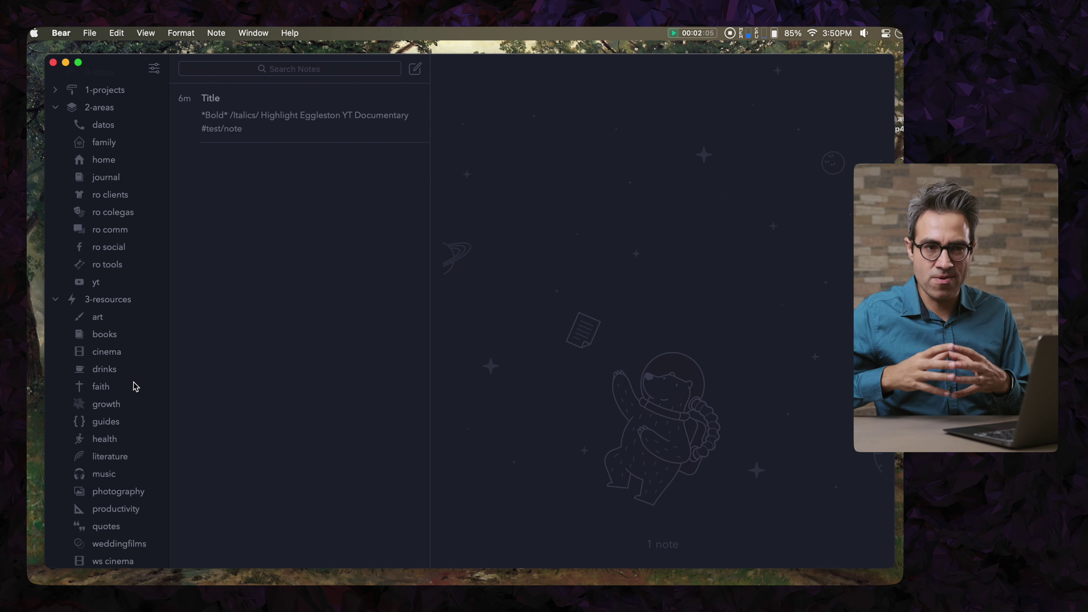
left_click(107, 345)
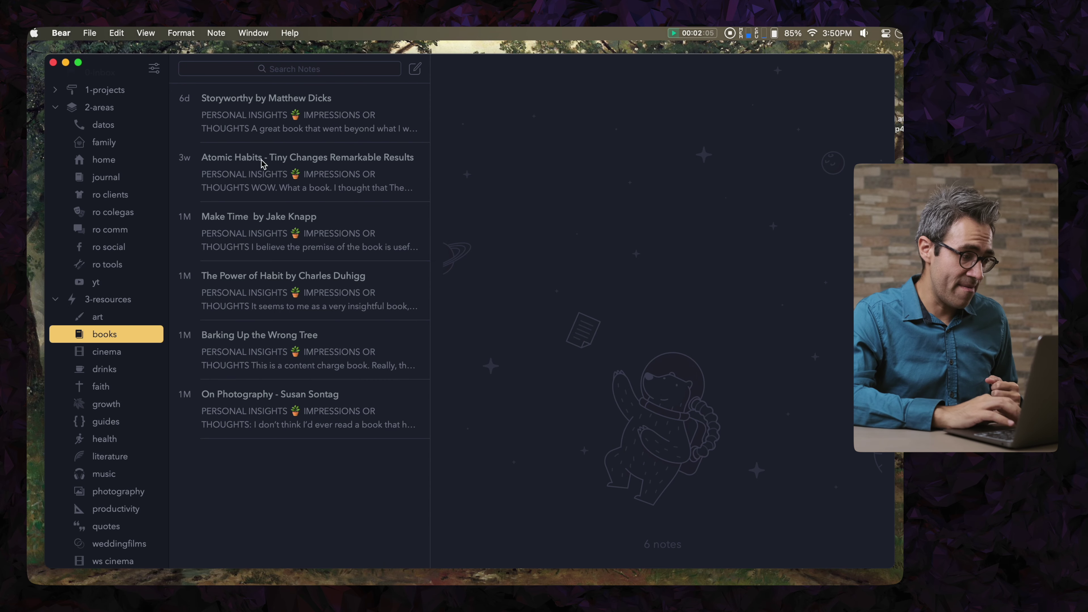
left_click(302, 130)
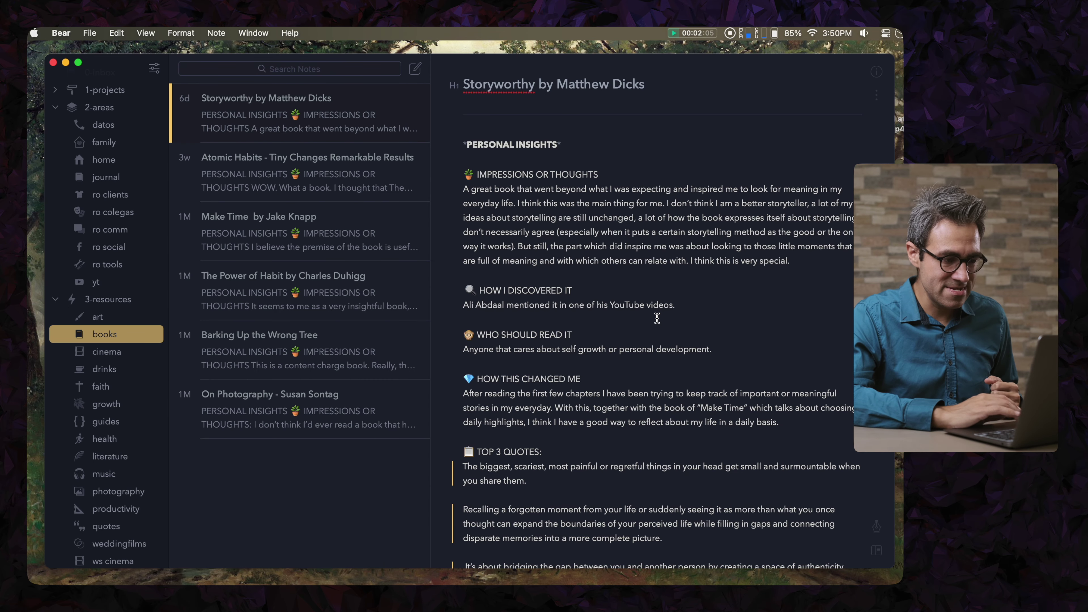
key("ctrl+super+3")
Read through the Storyworthy note from the quotes and brief summary to the highlighted chapter notes, returning to its title.
scroll(736, 364, "down", 10)
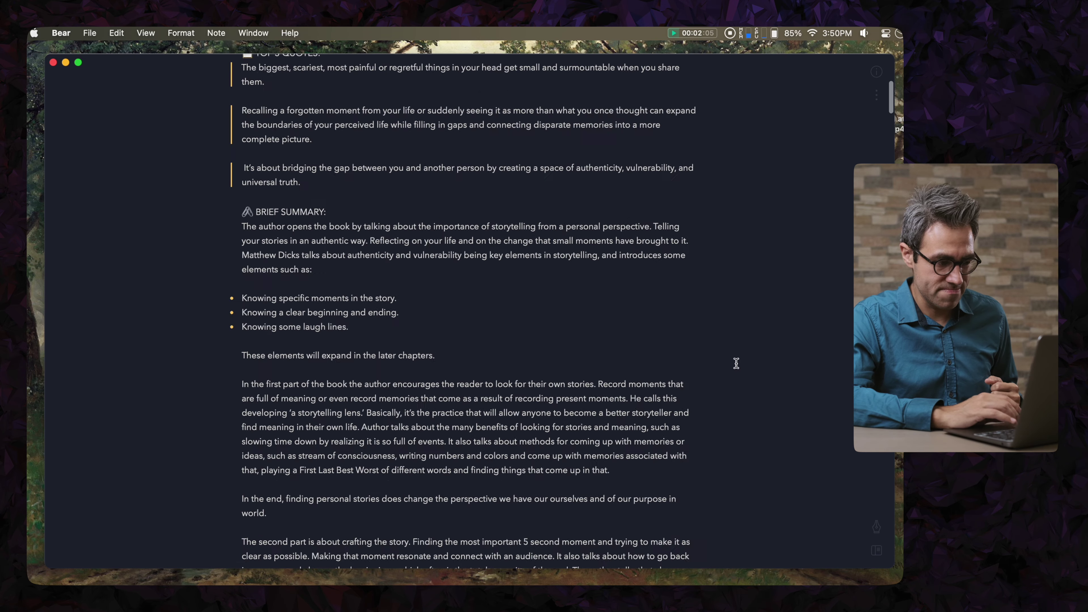
scroll(737, 364, "down", 7)
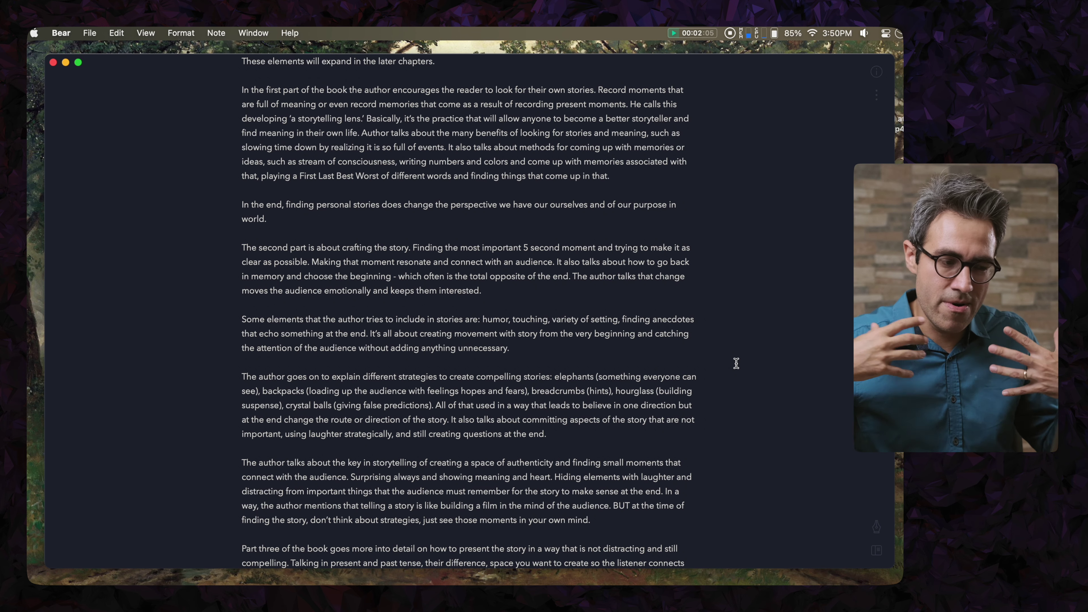
scroll(736, 363, "up", 20)
scroll(736, 363, "down", 4)
scroll(736, 363, "down", 20)
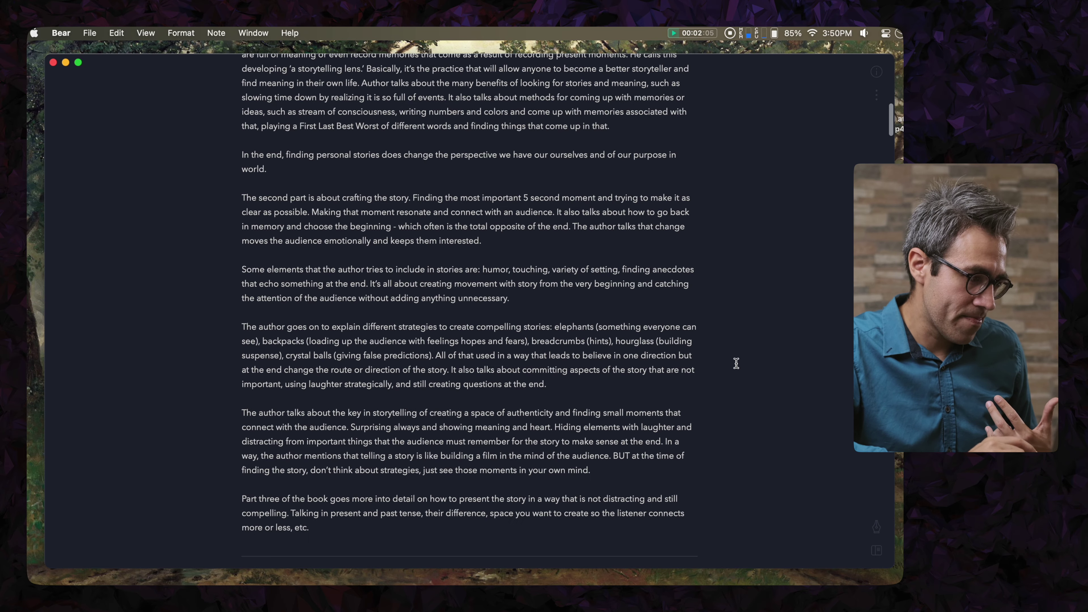
scroll(736, 363, "up", 3)
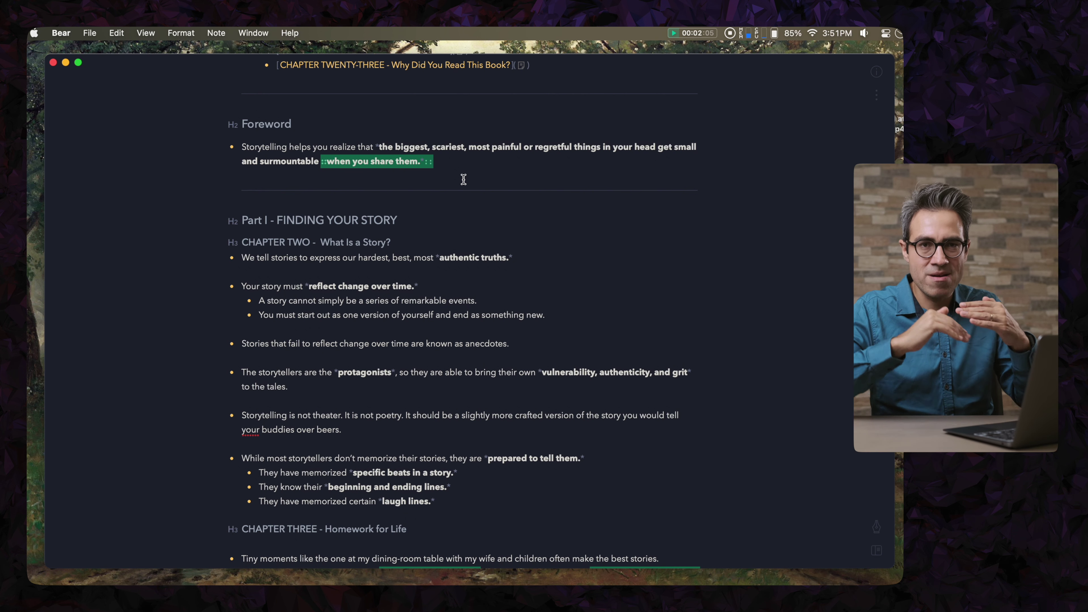
scroll(464, 179, "down", 15)
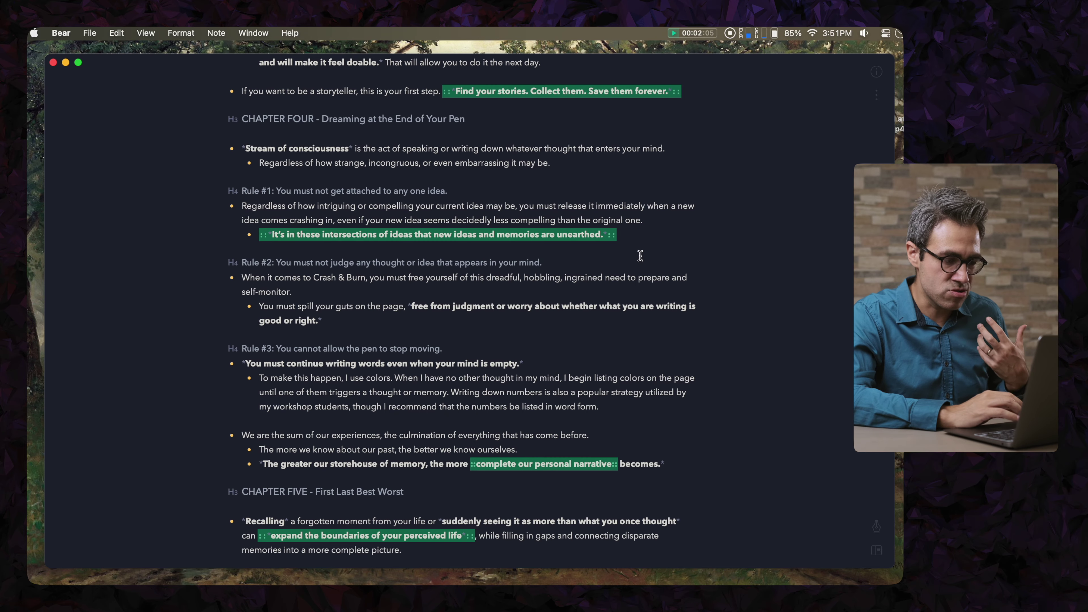
scroll(640, 256, "down", 5)
scroll(640, 256, "up", 20)
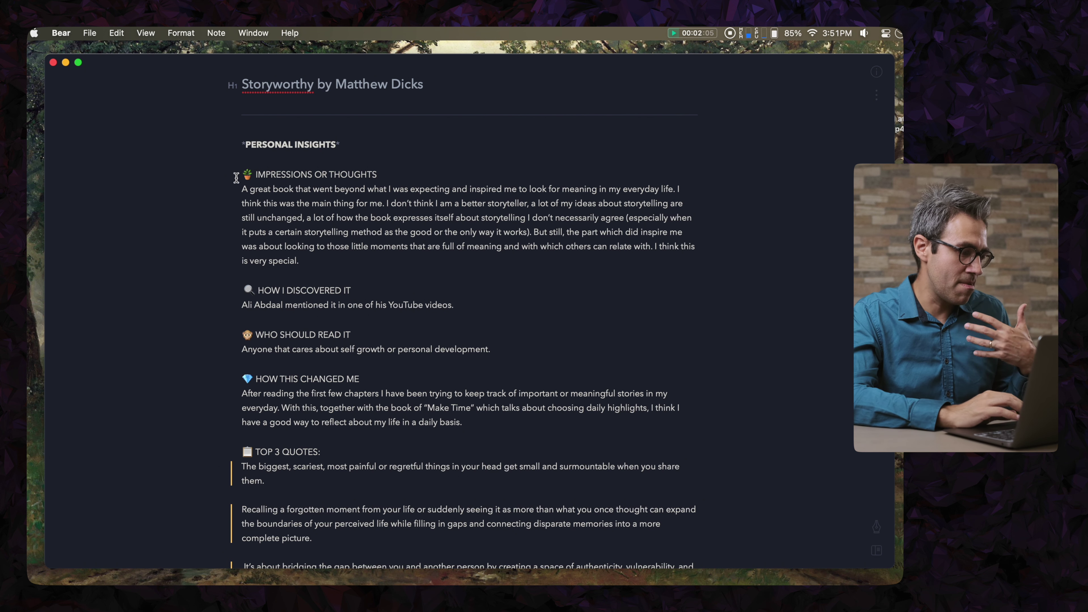
Review the note's Personal Insights section, including its impressions, top 3 quotes and brief summary.
scroll(237, 174, "down", 1)
scroll(213, 192, "down", 10)
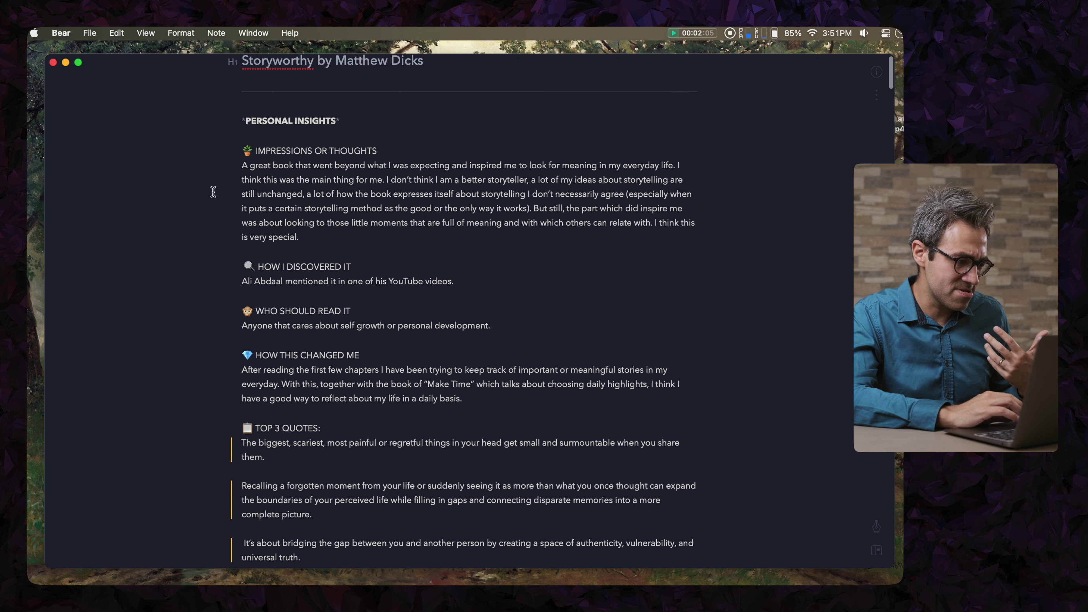
scroll(210, 342, "down", 4)
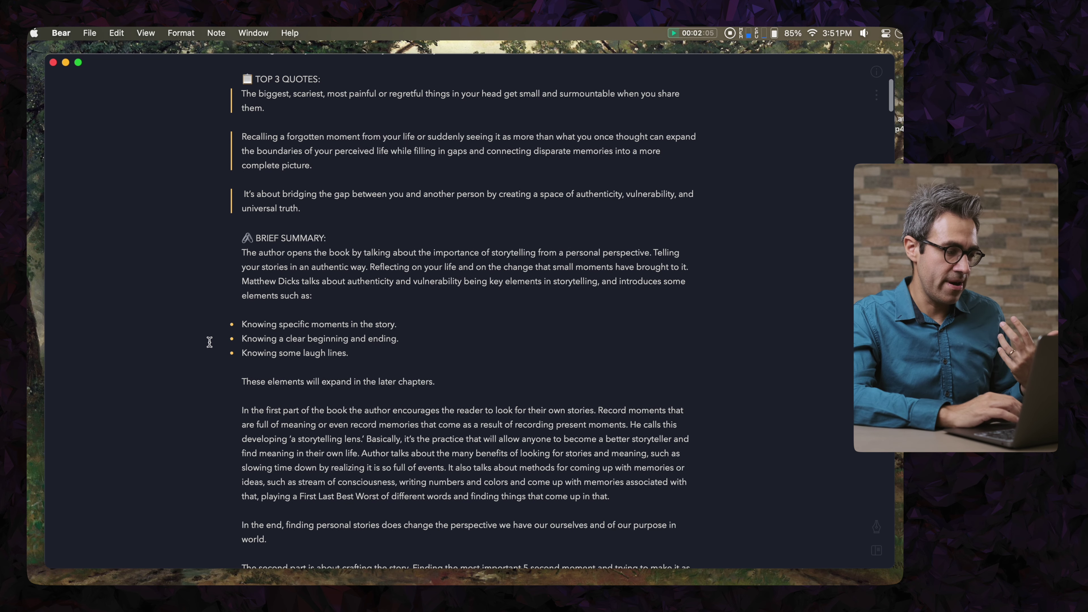
scroll(209, 342, "up", 1)
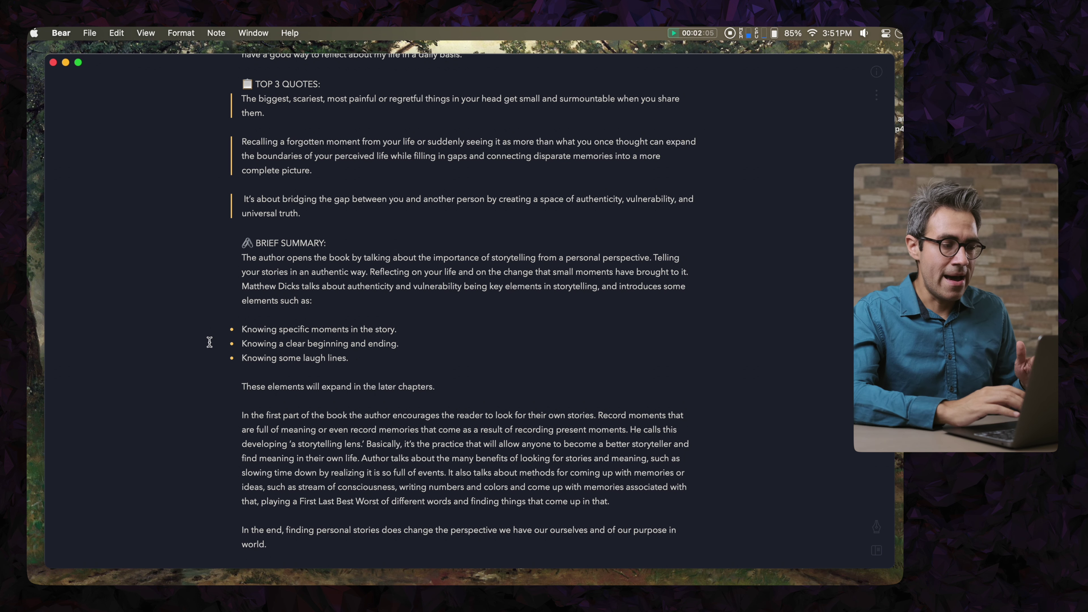
scroll(210, 341, "down", 10)
scroll(210, 342, "up", 15)
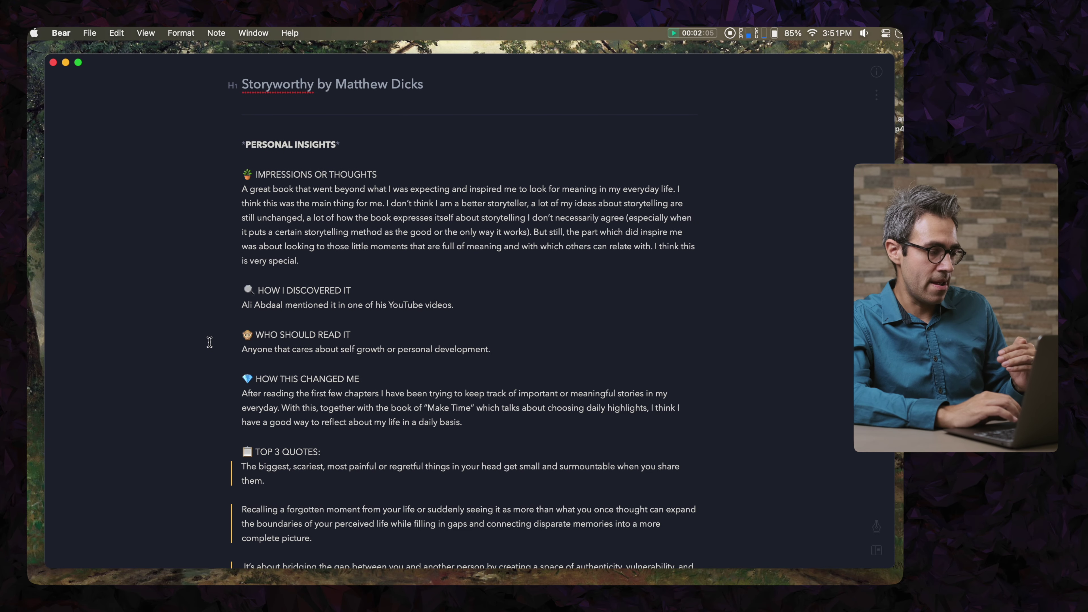
Examine the #3-resources/books tag and the keyword line at the end of the note, highlighting the whole line and the word "journaling".
scroll(274, 358, "down", 5)
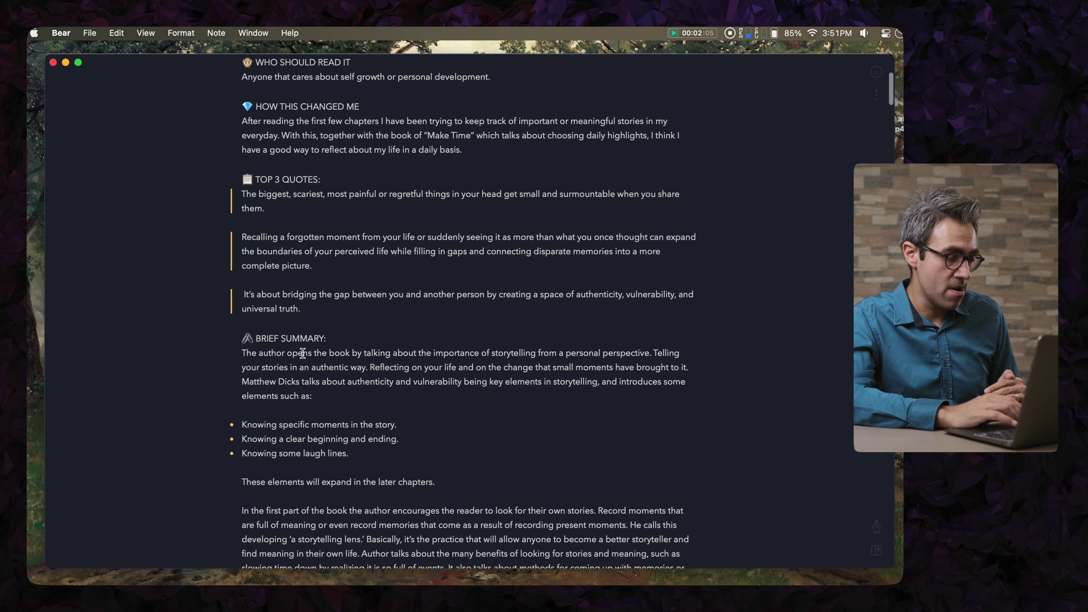
scroll(303, 353, "down", 2)
scroll(302, 353, "down", 20)
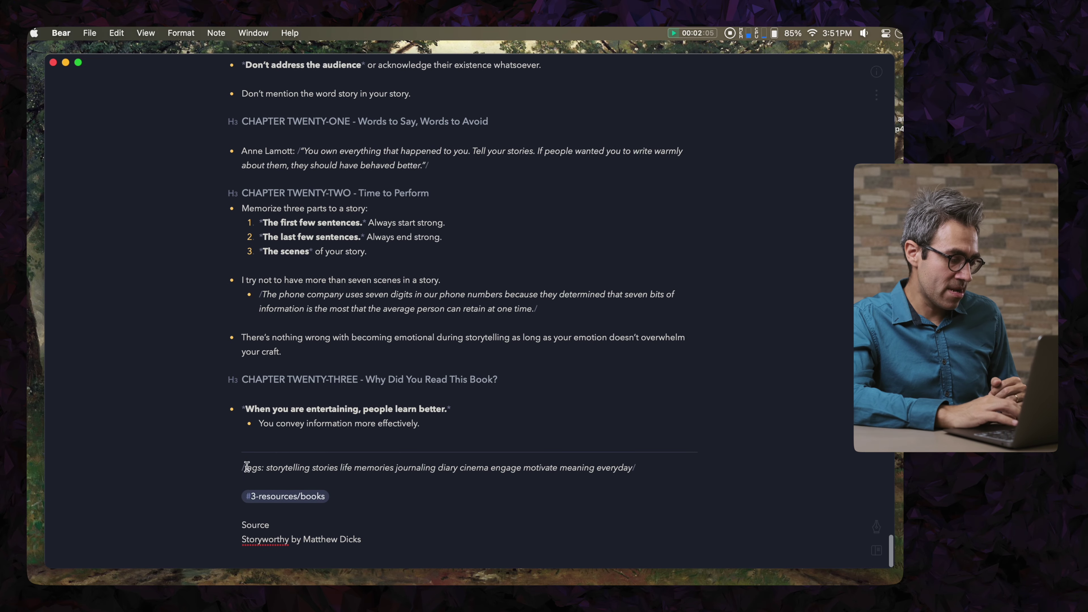
left_click_drag(351, 498, 240, 501)
left_click(251, 505)
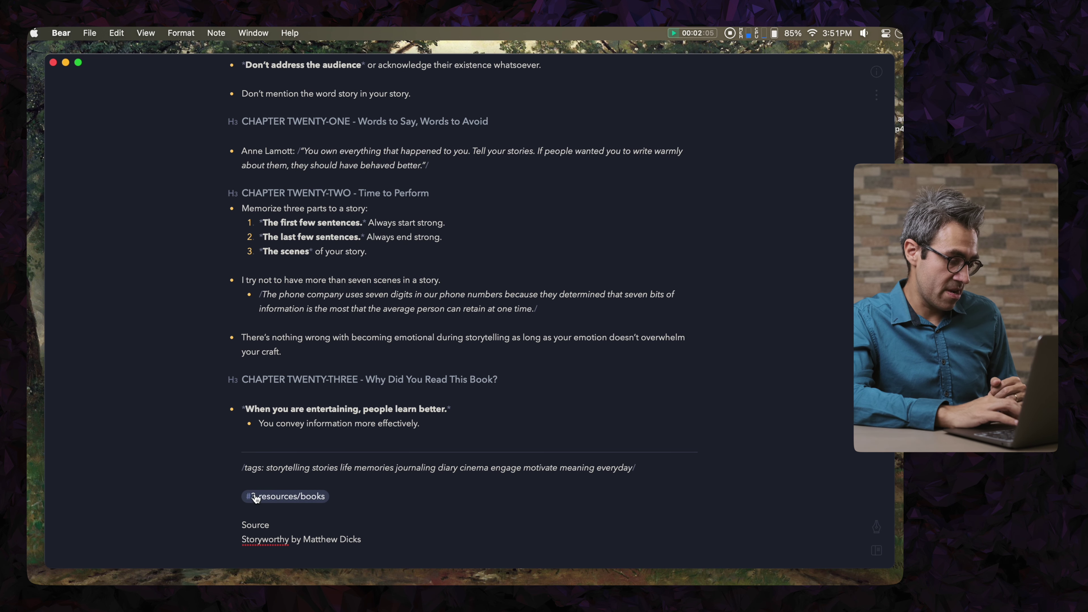
left_click(234, 469)
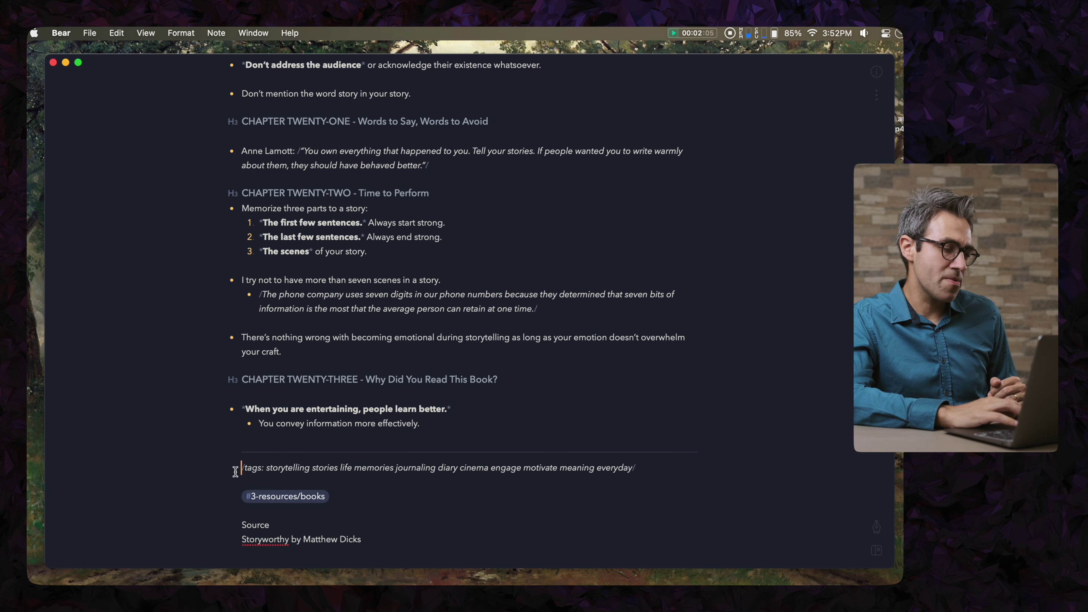
left_click_drag(673, 469, 219, 470)
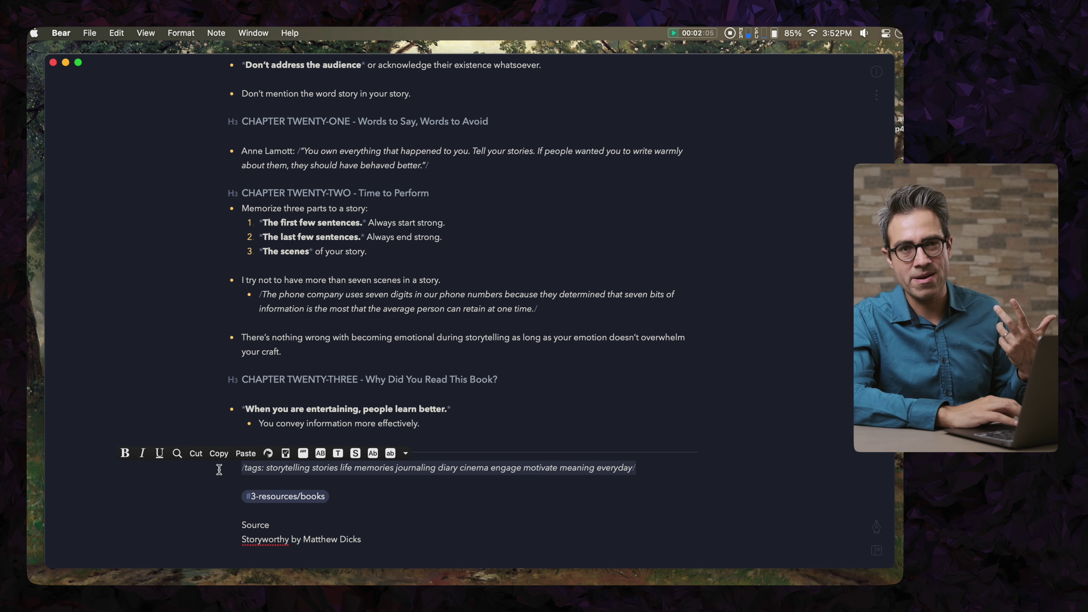
left_click(219, 470)
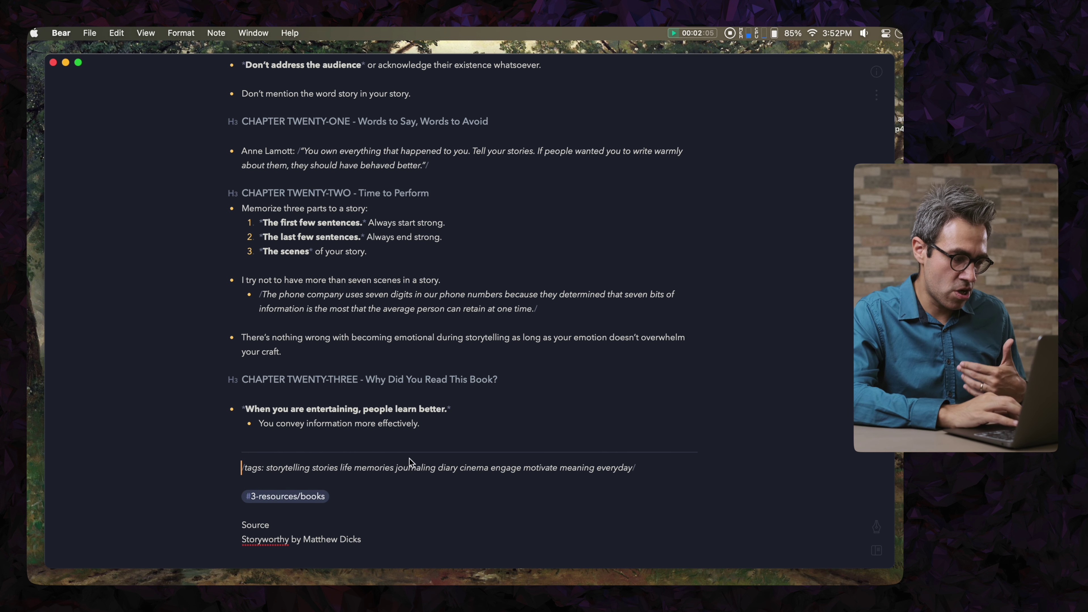
double_click(413, 467)
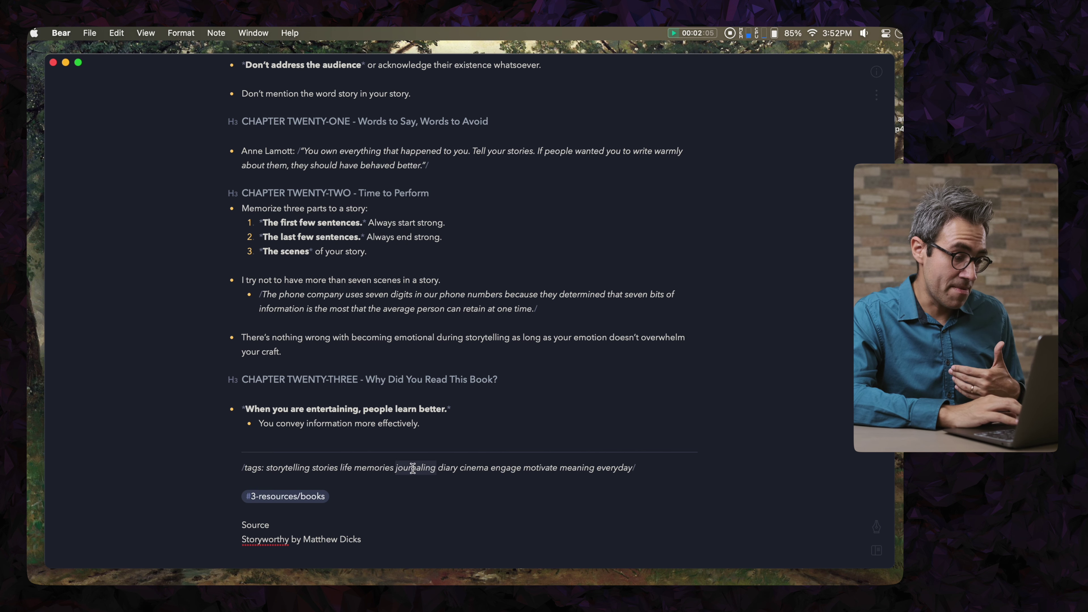
left_click(442, 480)
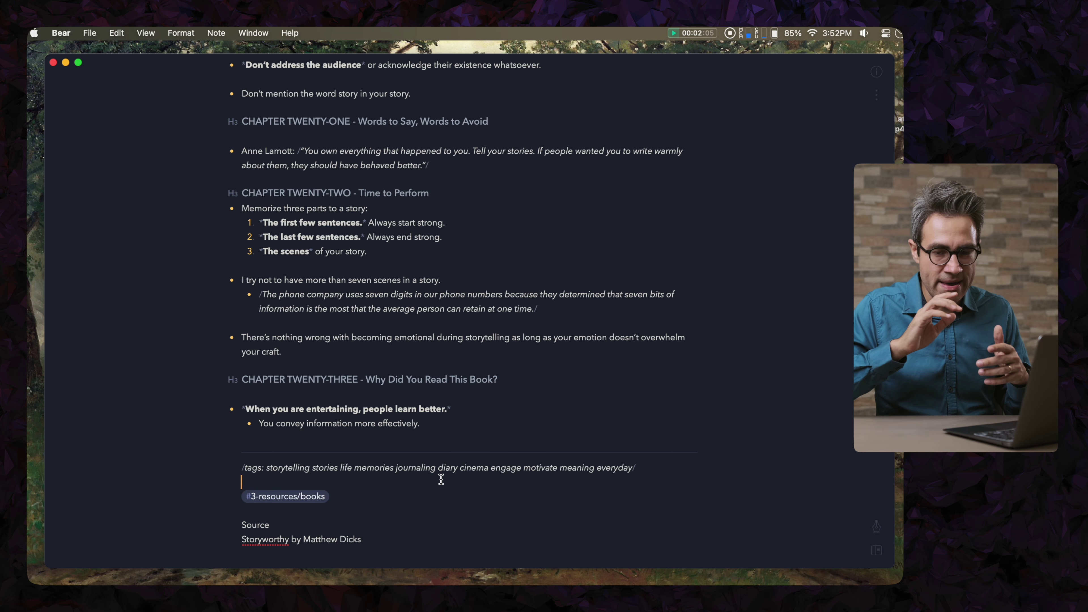
Open the launcher and search the Bear notes with the query "bs journaling".
key("alt+space")
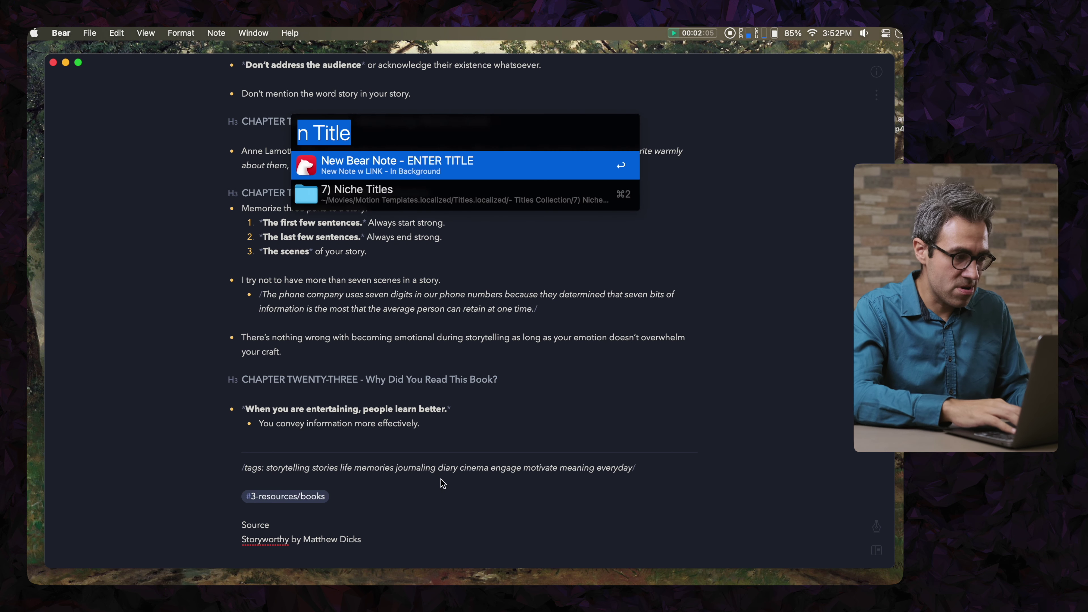
type("bs journaling")
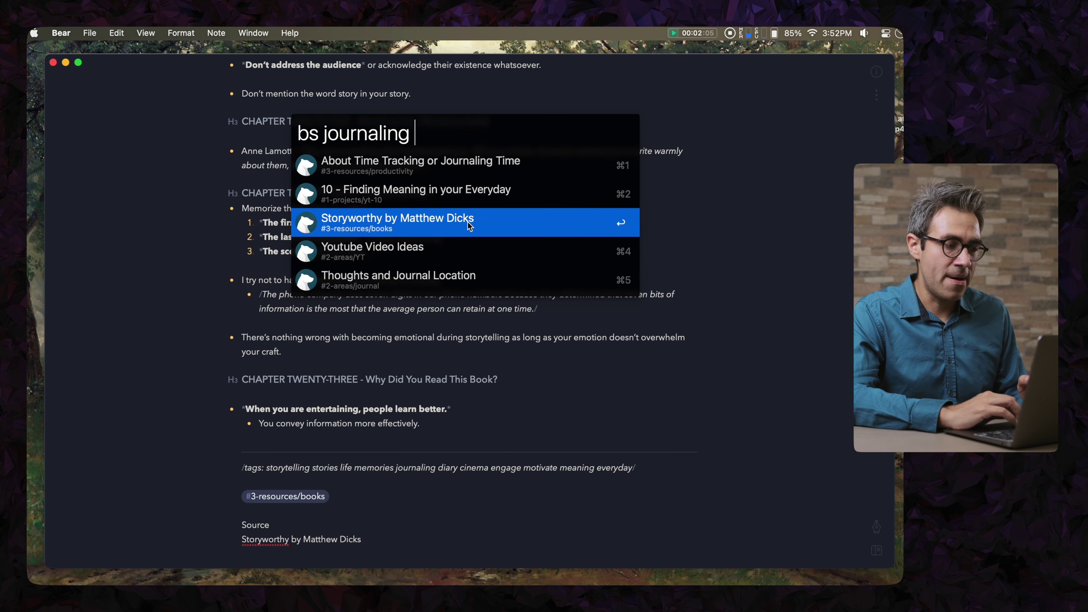
Replace the launcher query with "bs documenta" to search the Bear notes for documentaries.
left_click_drag(430, 143, 290, 141)
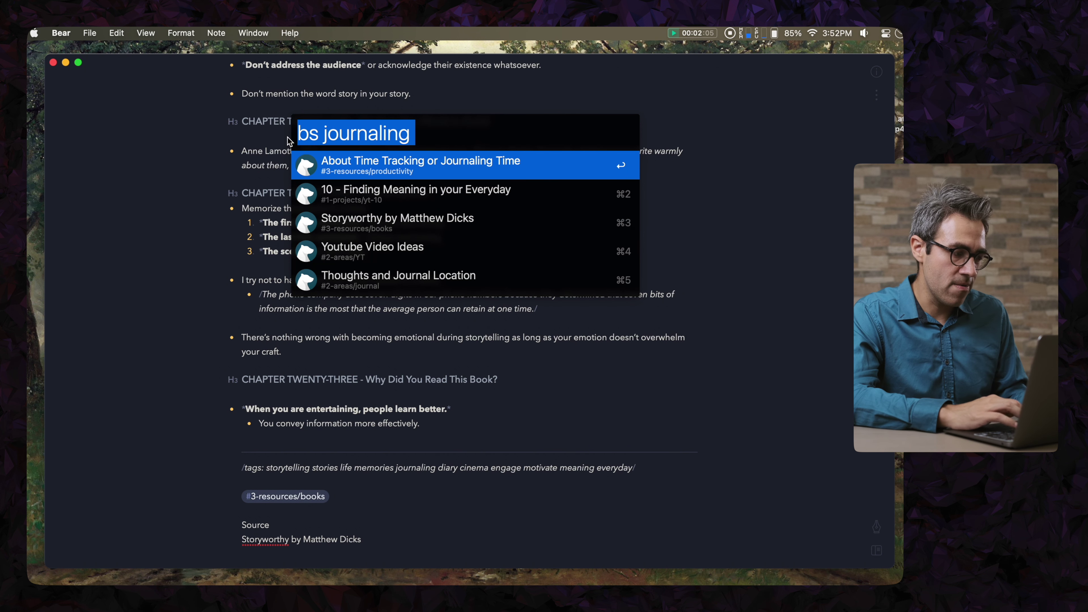
type("bs")
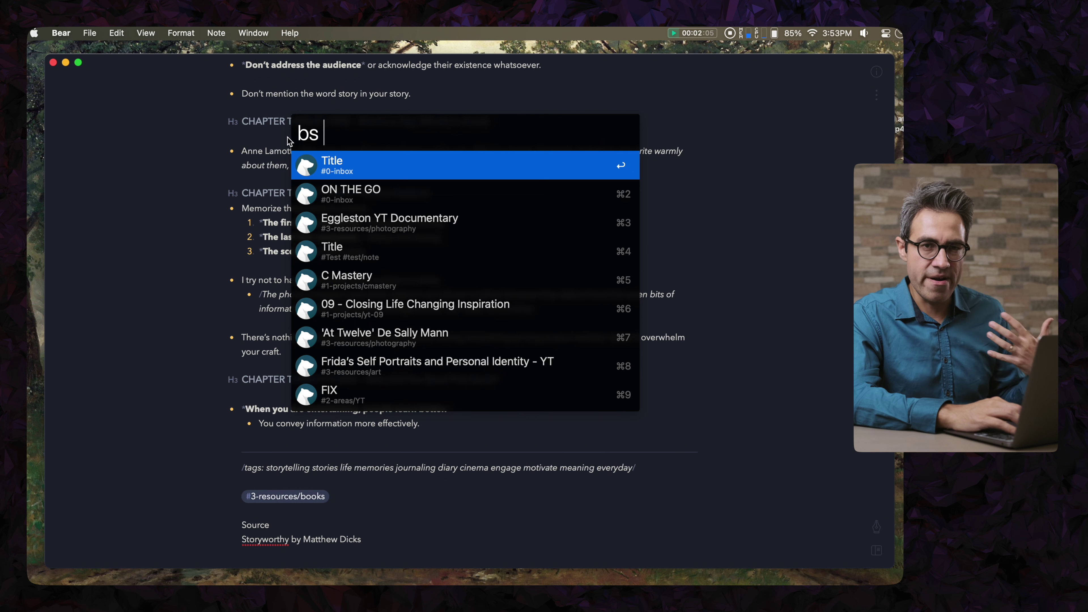
type(" documenta")
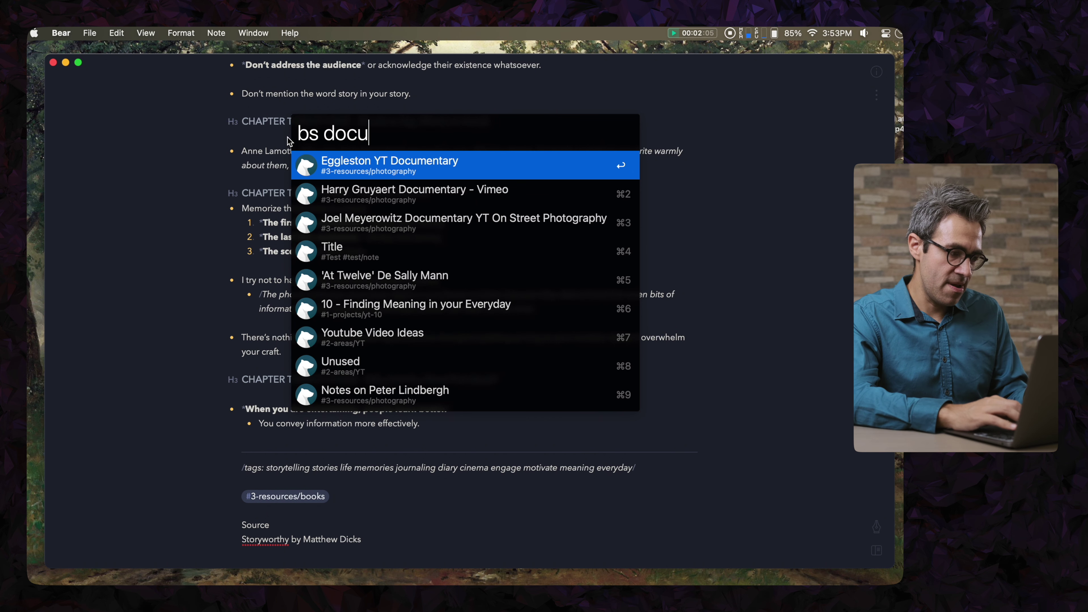